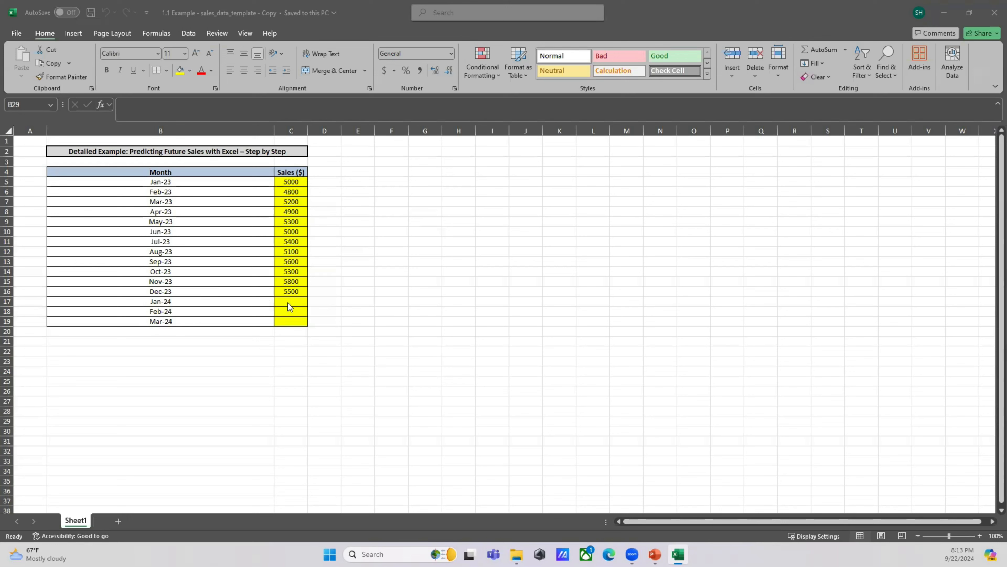
Step: Fill the empty Sales cells C17:C19 for Jan-24 to Mar-24 with light blue
drag(288, 303, 288, 318)
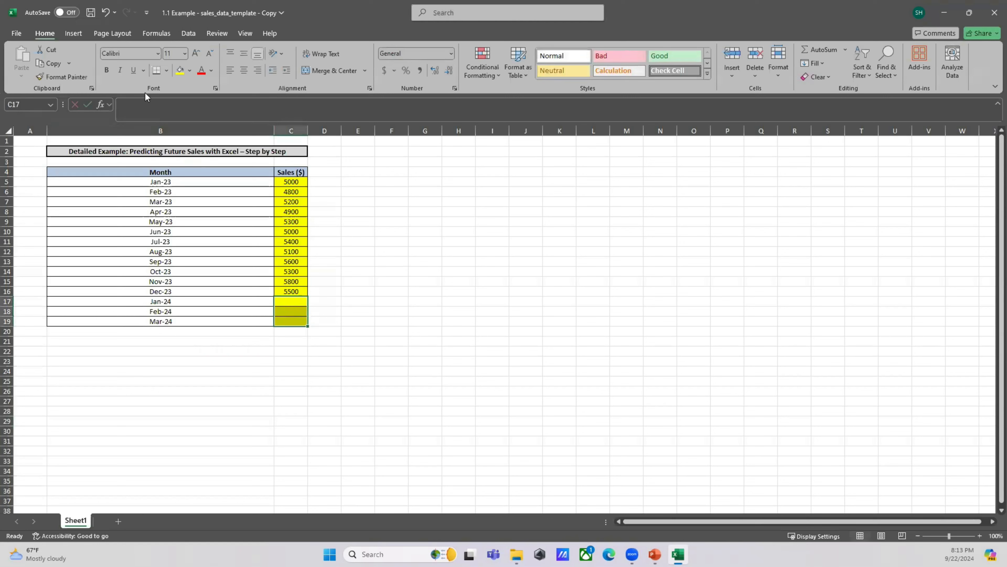
click(192, 71)
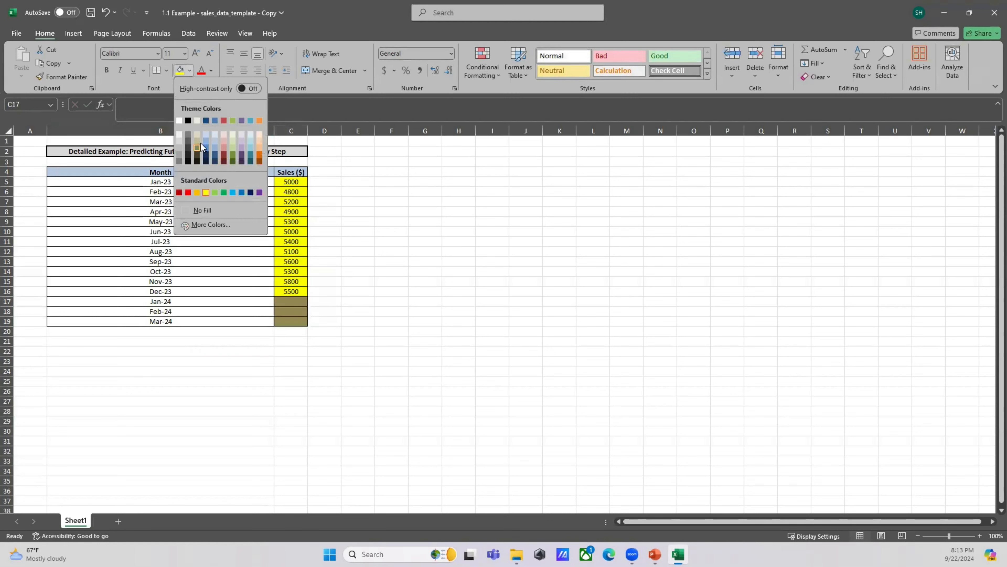
click(205, 134)
click(457, 311)
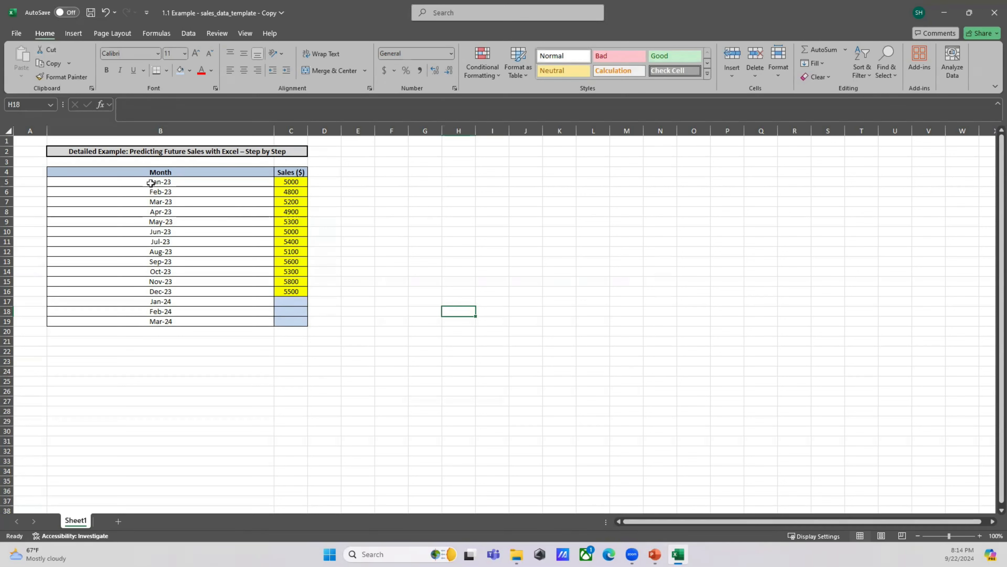
Step: Insert a basic 2-D line chart from the Month and Sales data in B4:C16
drag(155, 175, 291, 289)
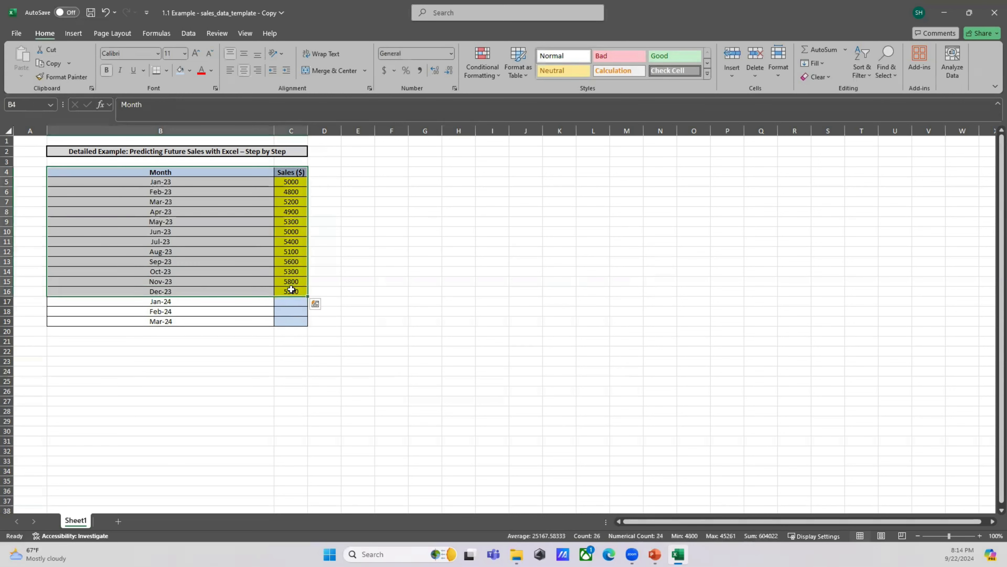
key(ctrl+q)
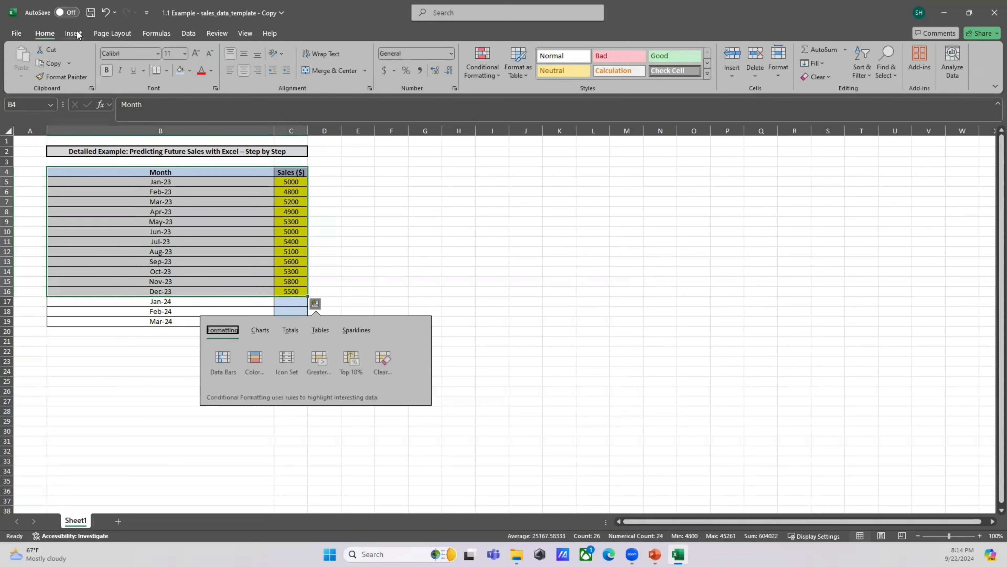
click(80, 34)
click(348, 63)
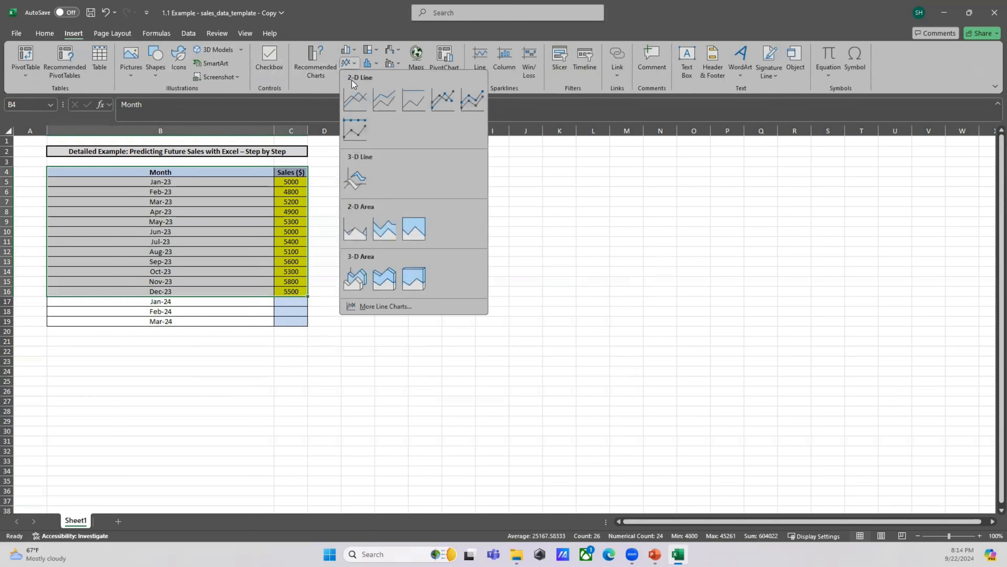
click(354, 100)
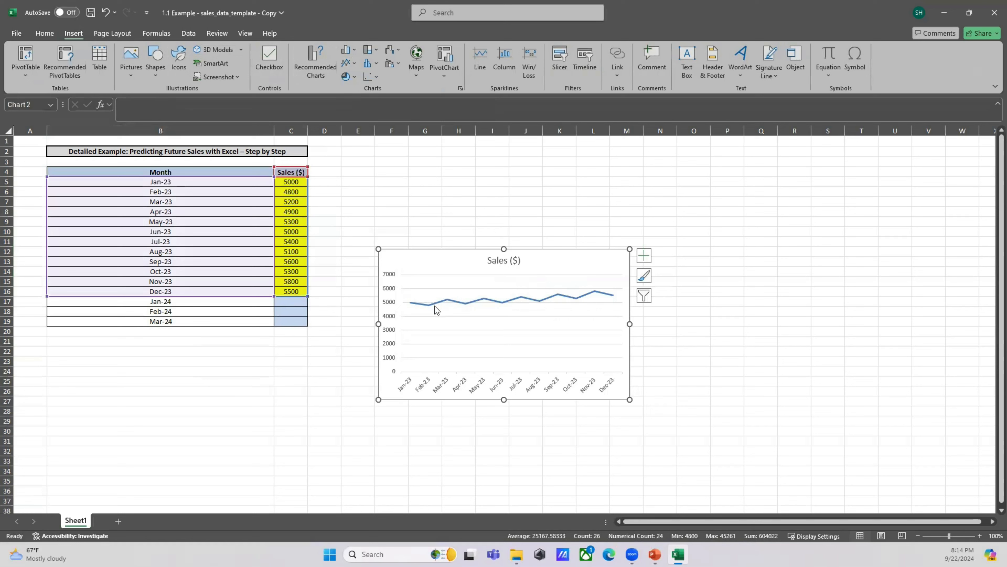
Step: Add a linear trendline to the Sales series in the line chart
click(501, 302)
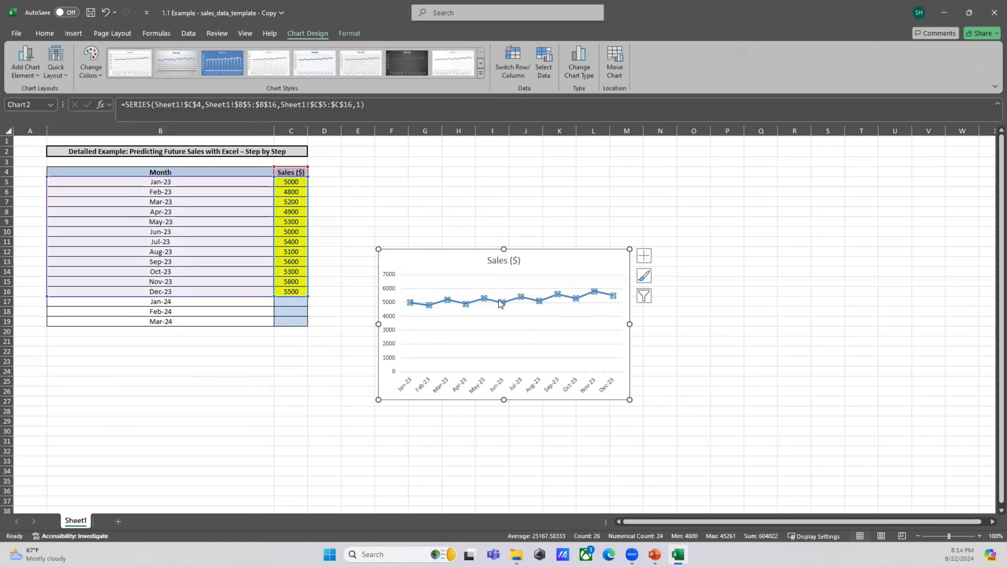
right_click(500, 303)
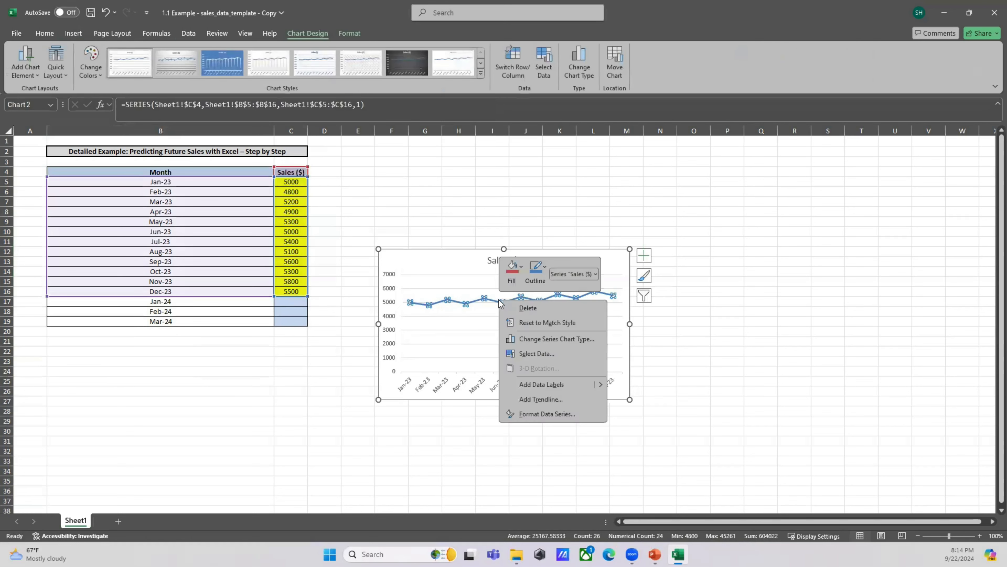
click(543, 396)
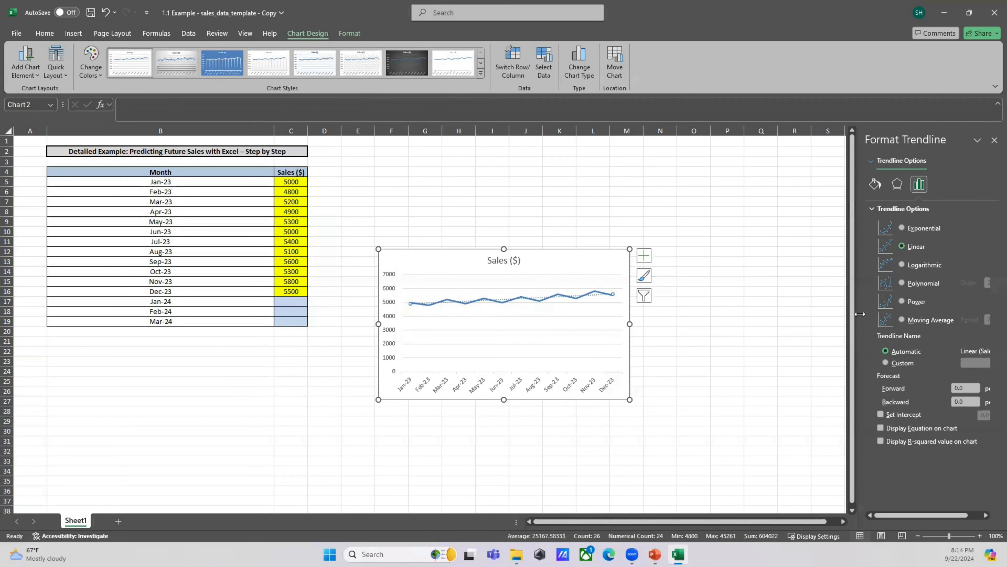
click(913, 245)
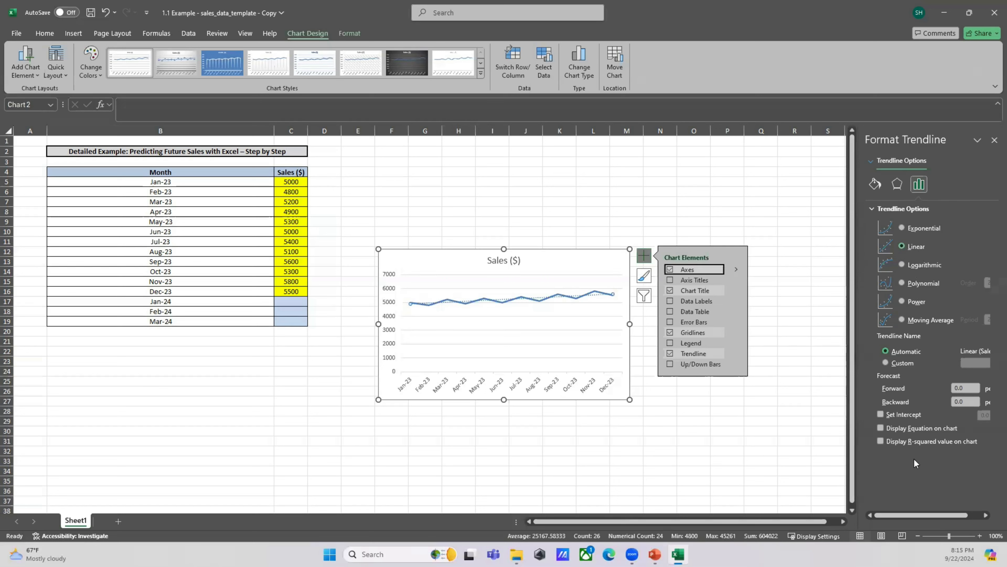
Step: Display the trendline's R-squared value on the chart and move its label above the sales line
click(880, 442)
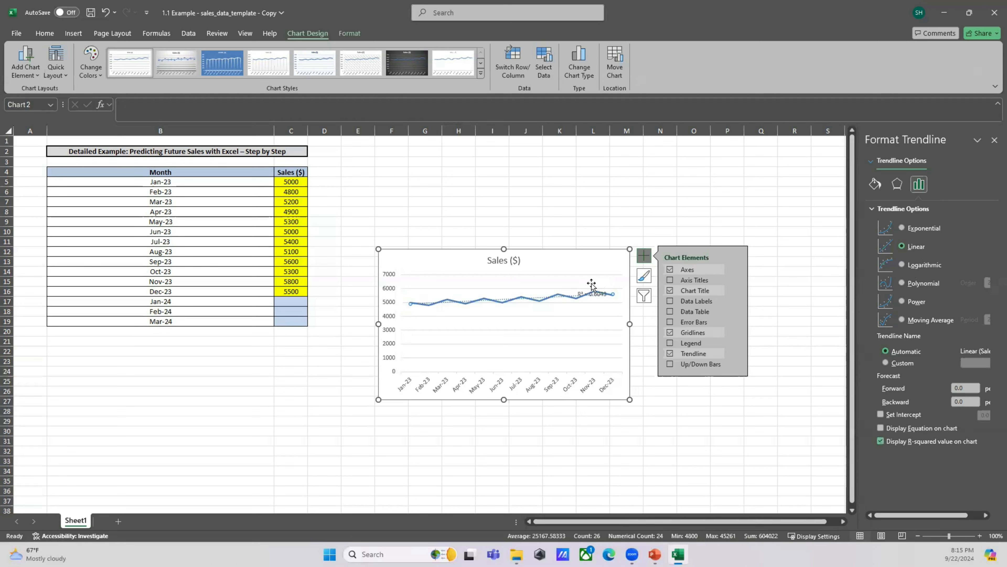
drag(591, 298, 594, 285)
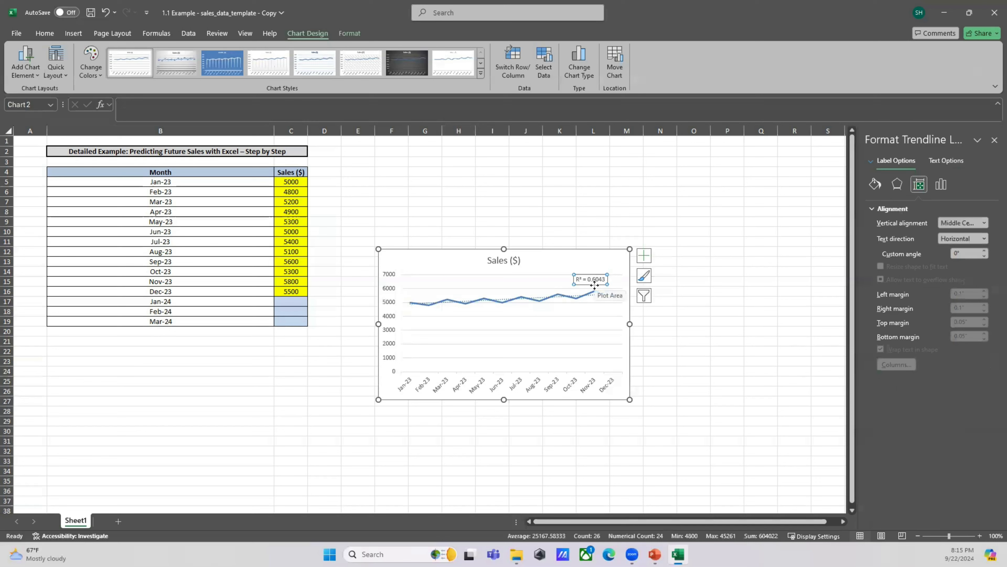
click(595, 293)
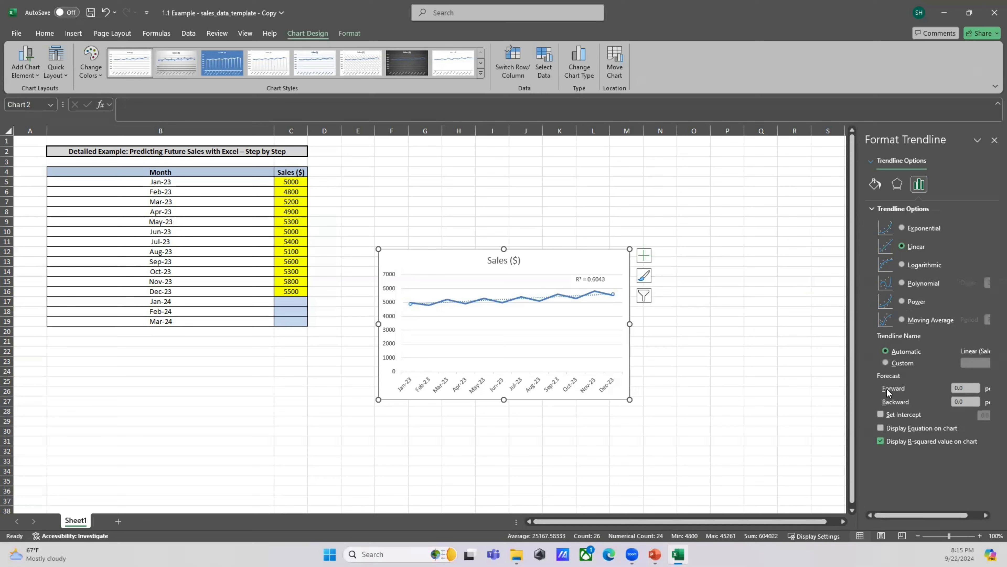
Step: Extend the trendline's forecast forward by 3 periods
key(ctrl)
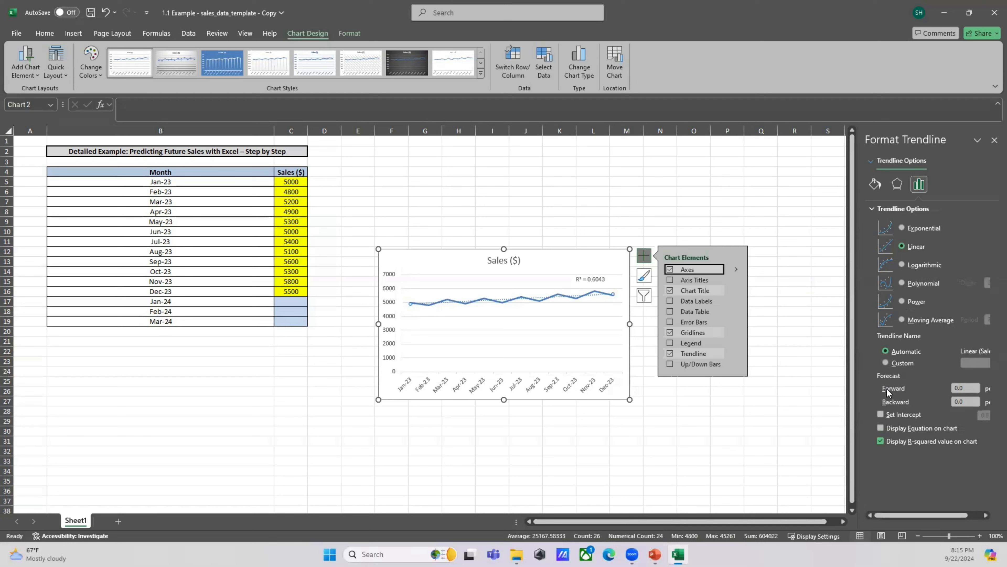
click(965, 387)
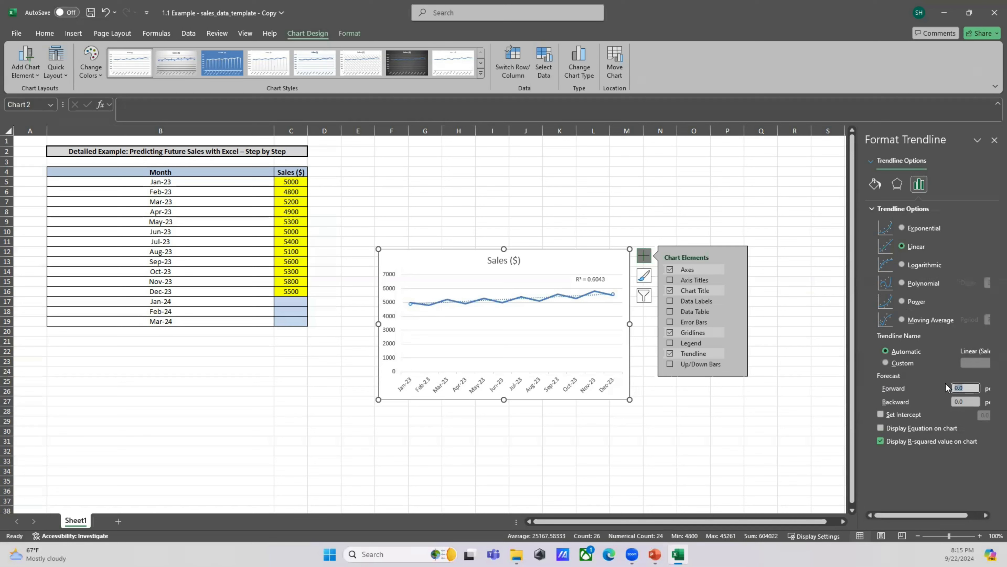
text(3)
click(795, 450)
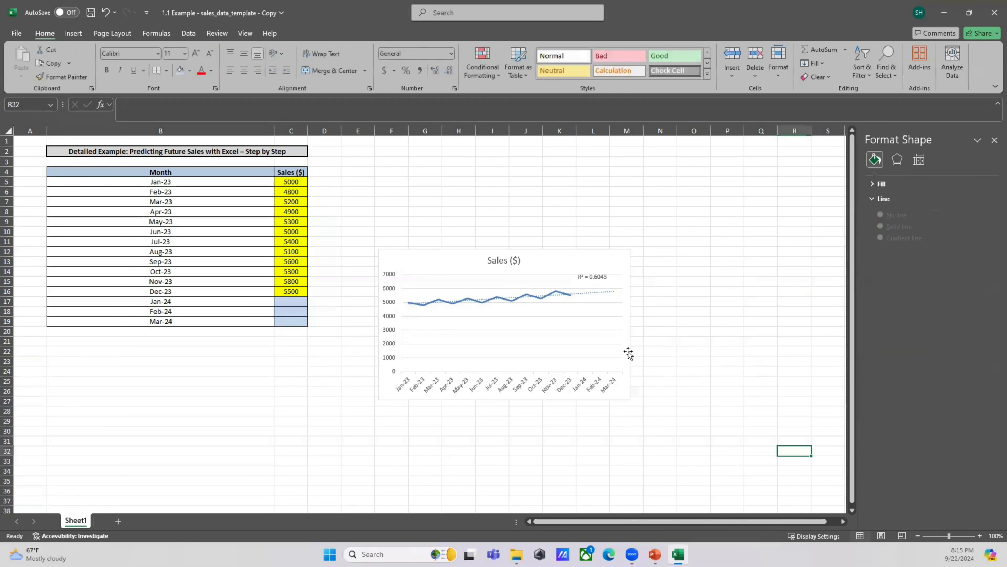
mouse_move(570, 301)
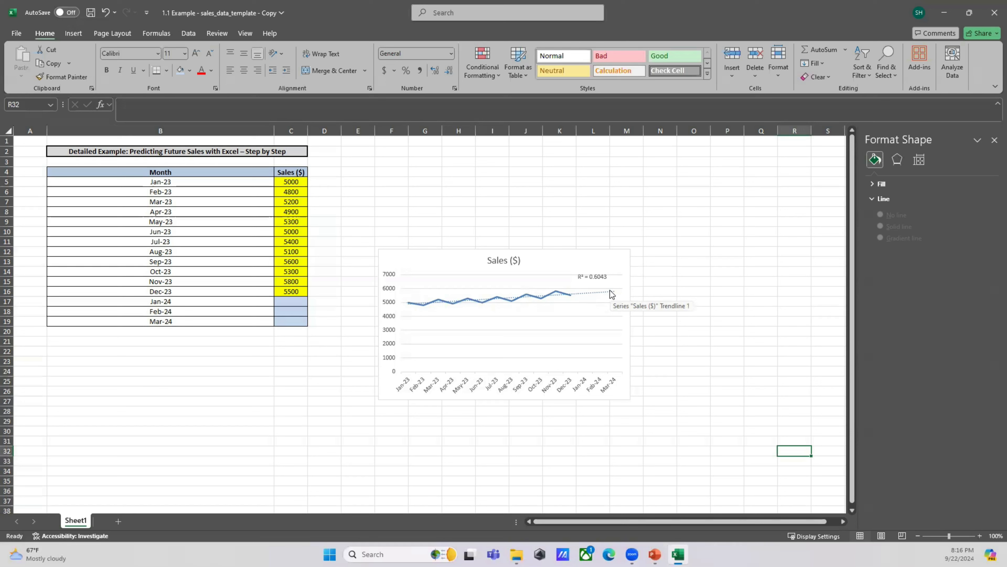
Step: Start a Forecast Sheet from the Month and Sales data in B4:C19
click(74, 33)
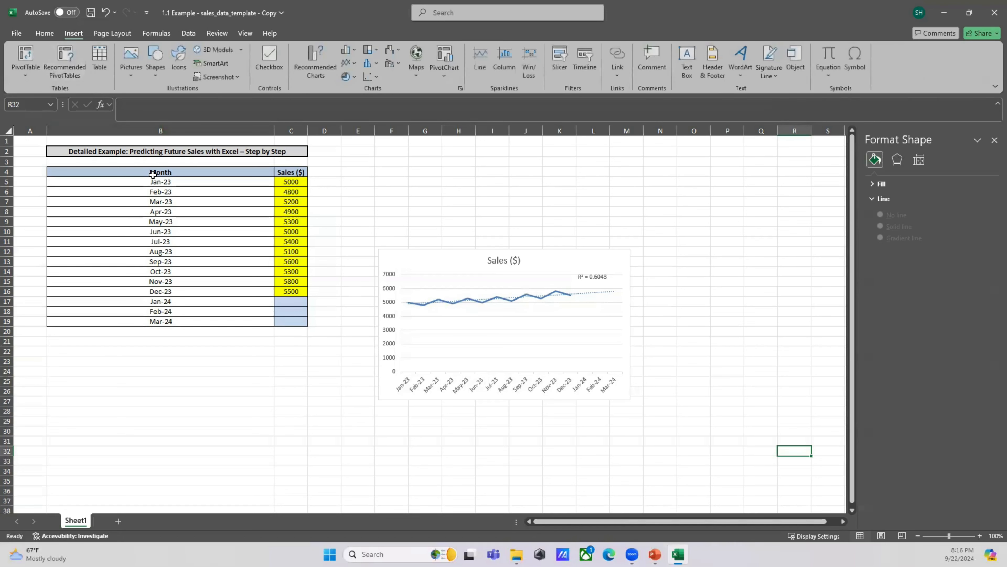
drag(153, 174, 298, 316)
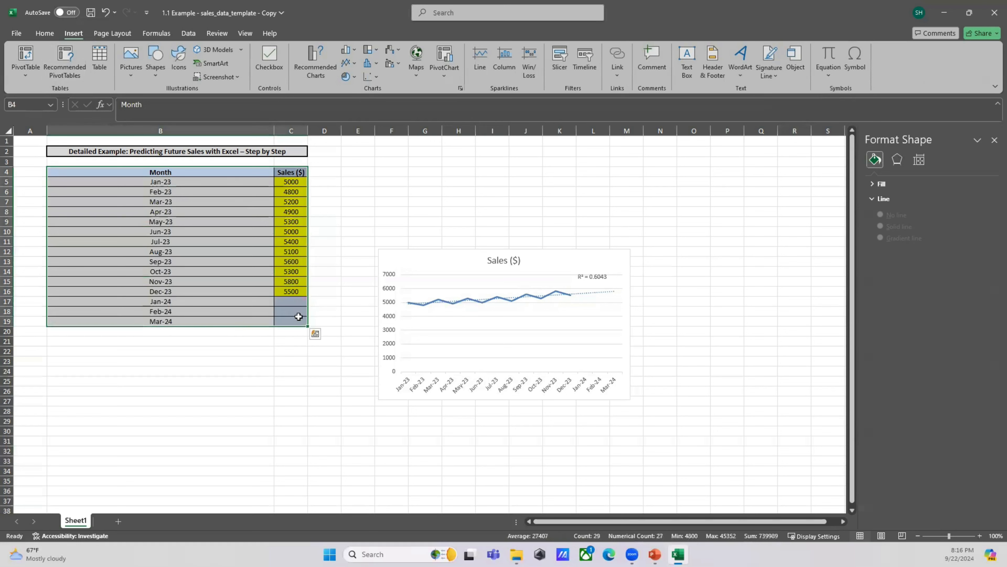
key(ctrl+q)
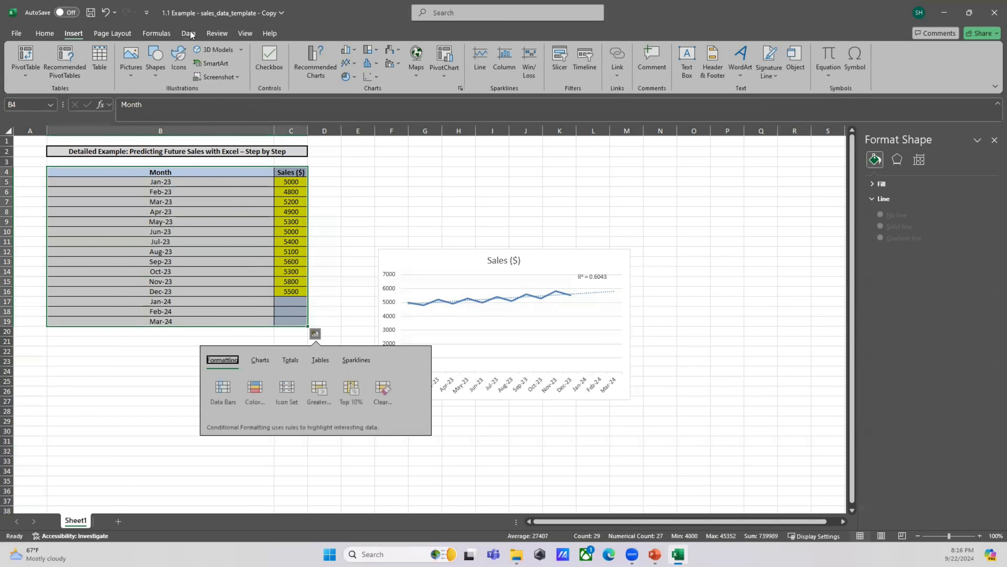
click(189, 34)
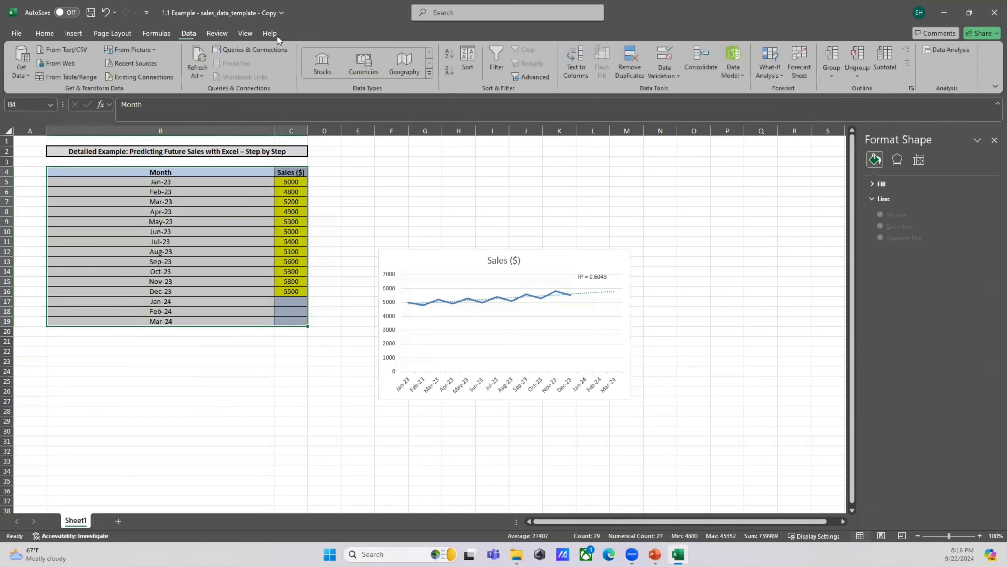
click(799, 62)
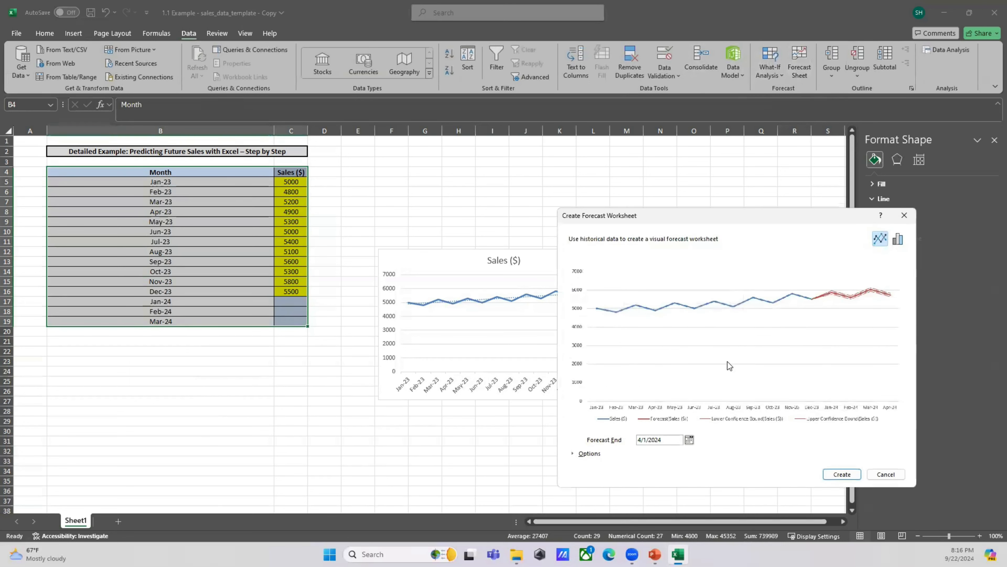
Step: Set the forecast end date to 3/31/2024 and create the forecast worksheet
click(589, 453)
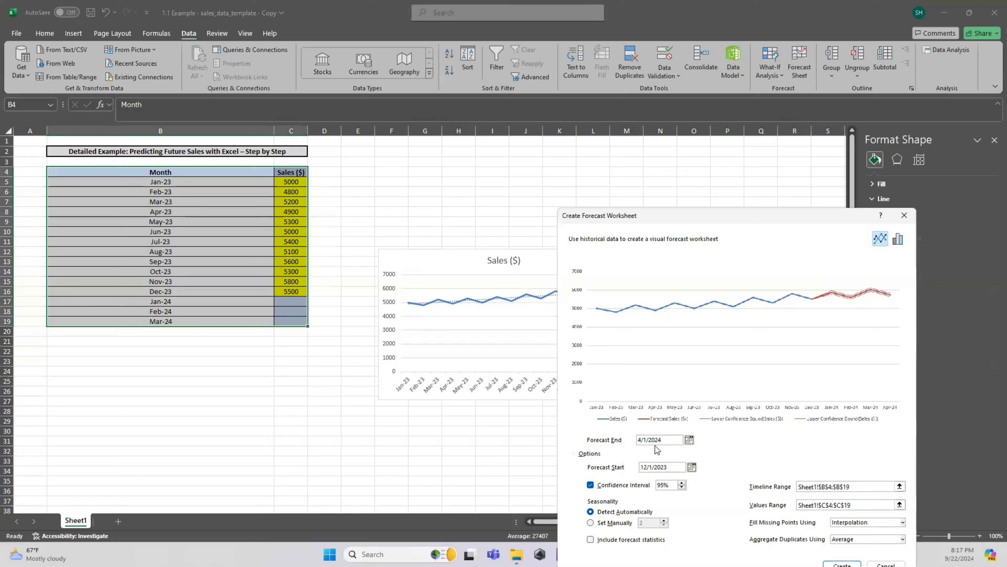
click(689, 439)
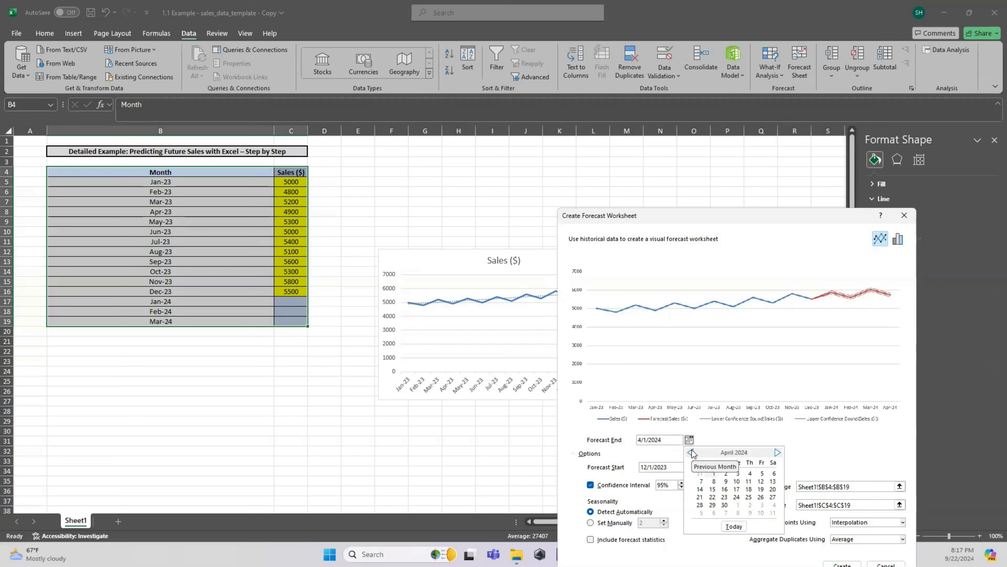
click(691, 452)
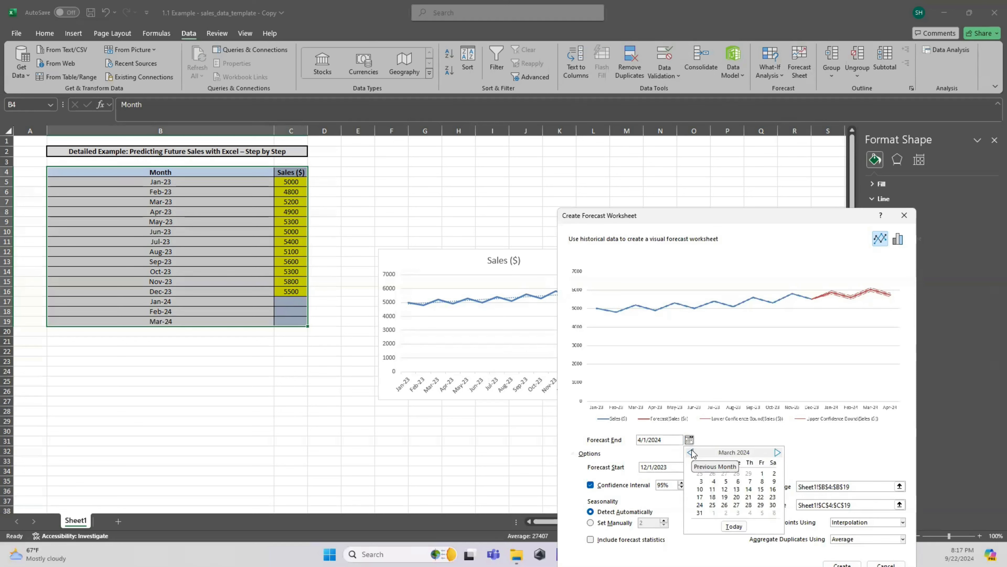
click(700, 513)
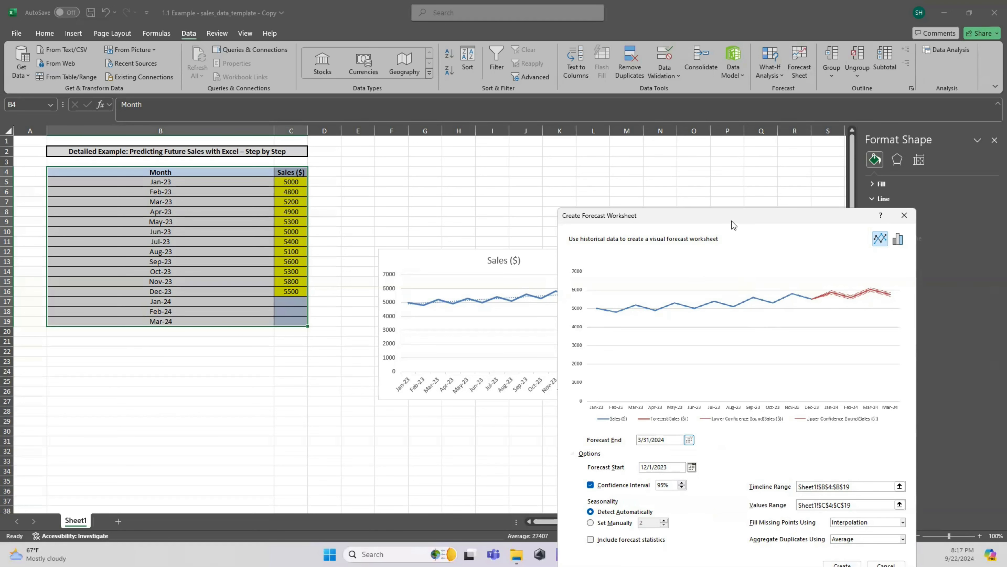
drag(727, 217, 684, 135)
click(799, 485)
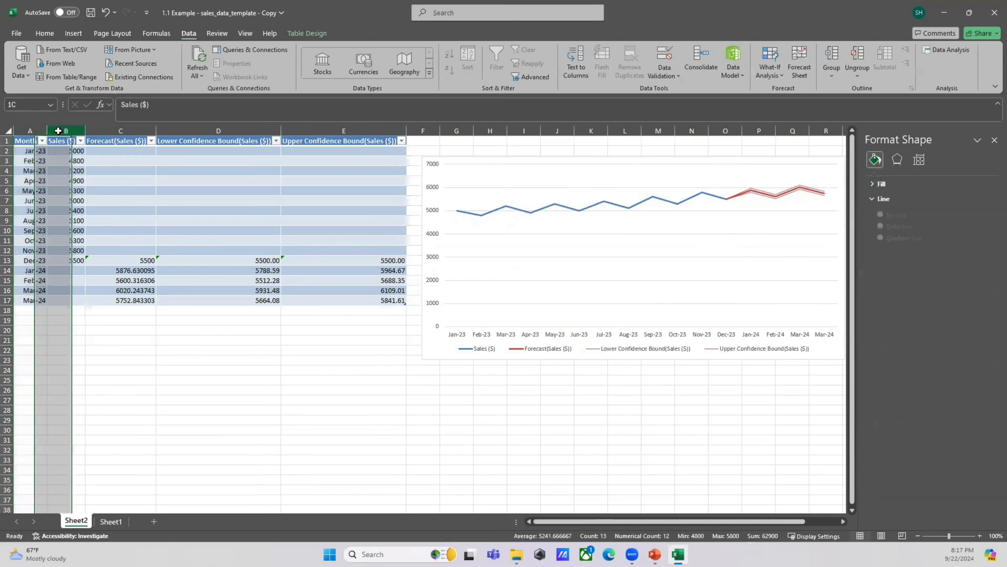
Step: Examine the forecast table's Month, Sales, Forecast, Lower Confidence Bound and Upper Confidence Bound columns, including the Jan-24 forecast formula
click(34, 129)
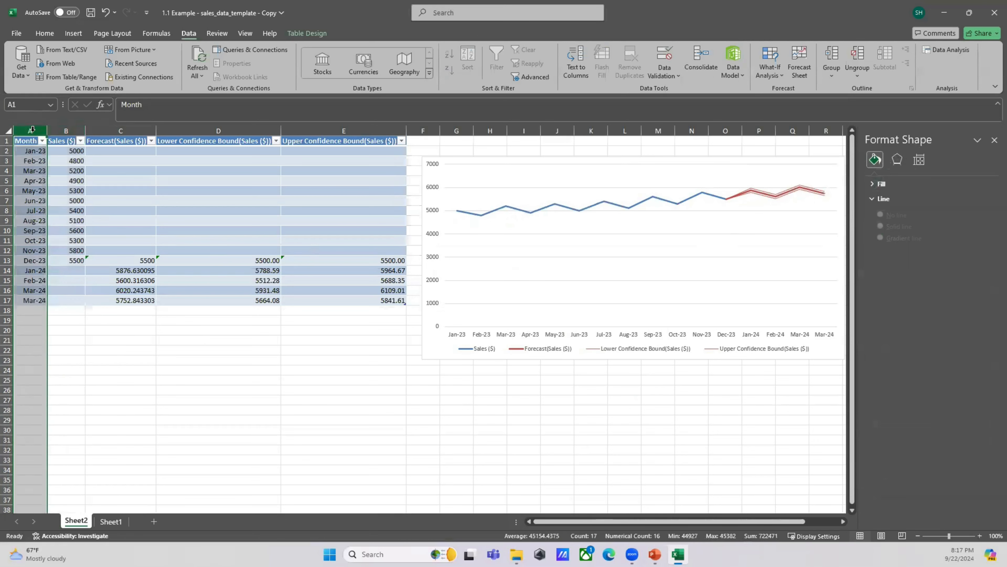
click(65, 130)
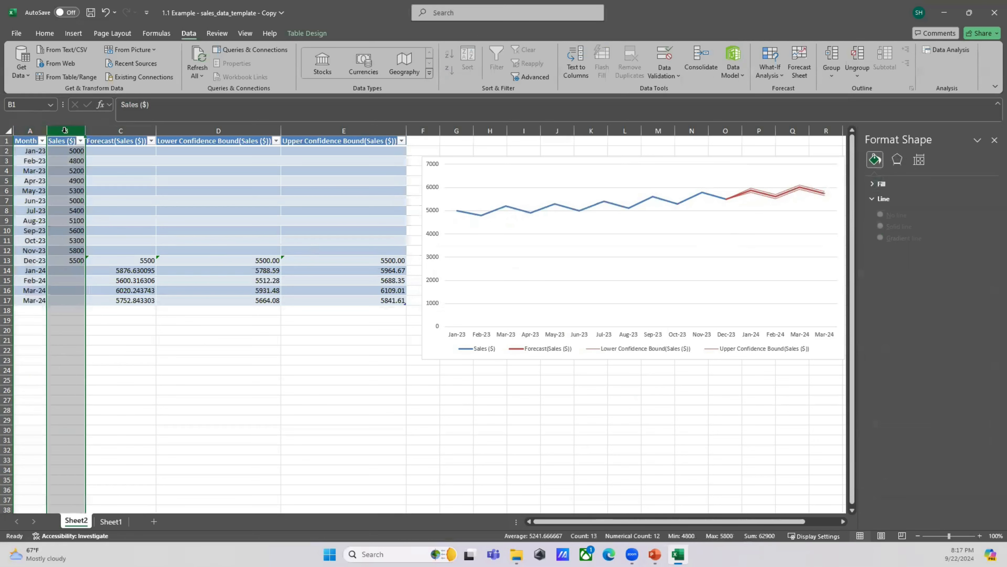
click(120, 130)
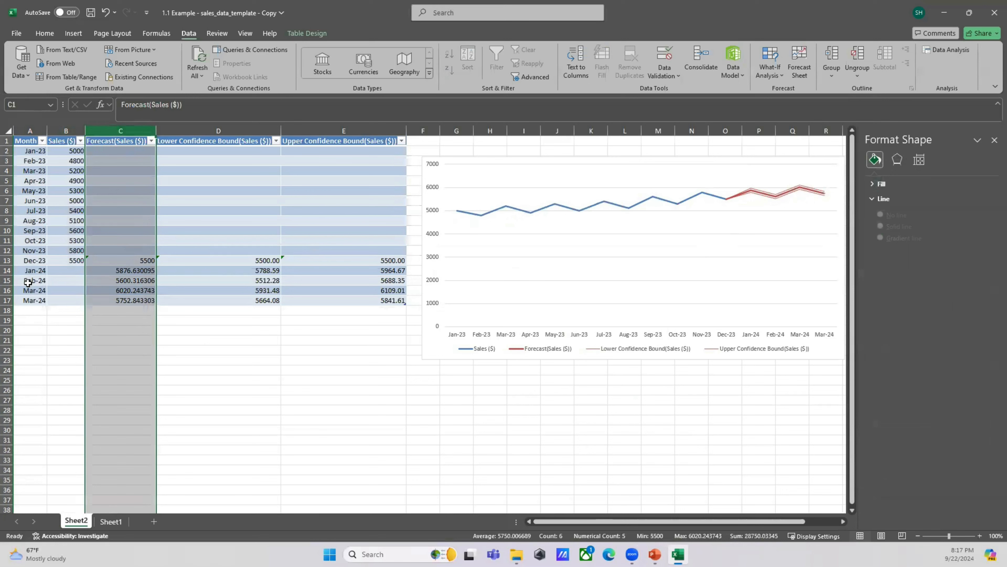
click(107, 270)
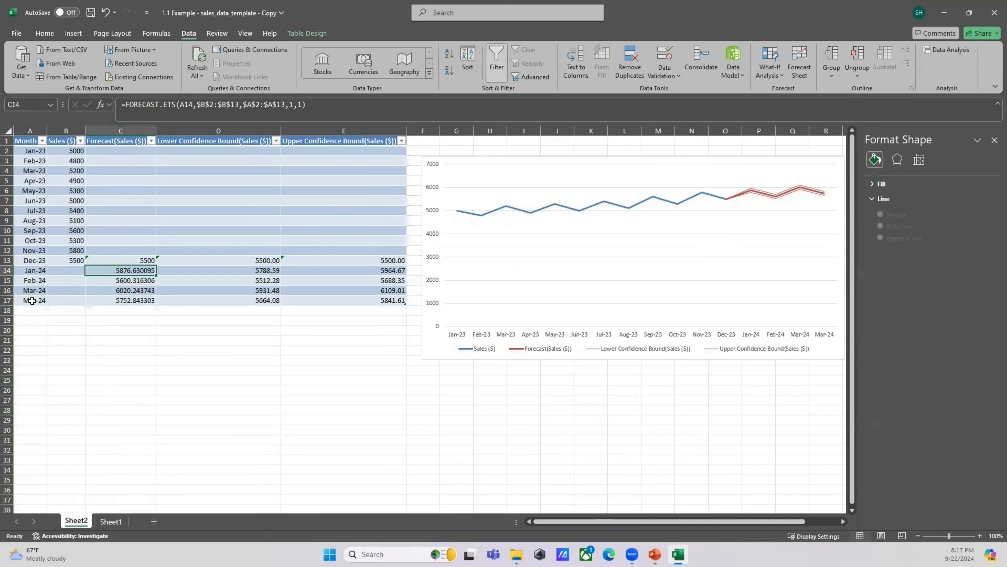
click(250, 123)
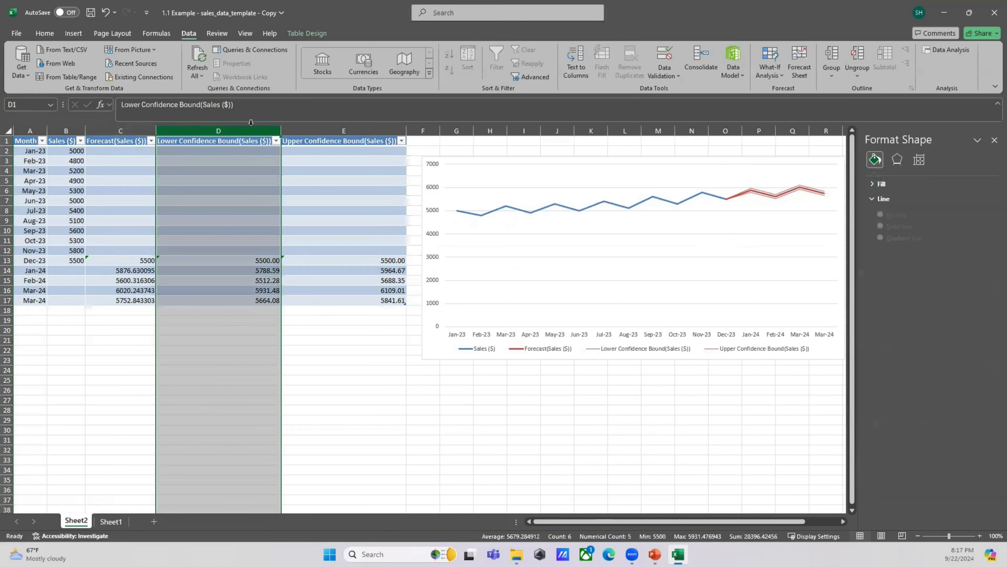
ctrl+click(343, 125)
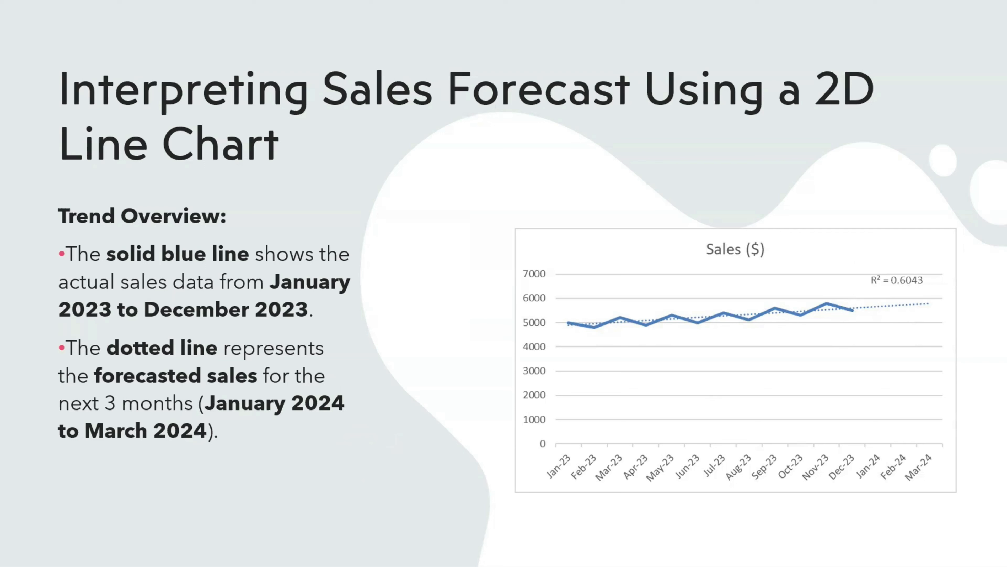
key(Right)
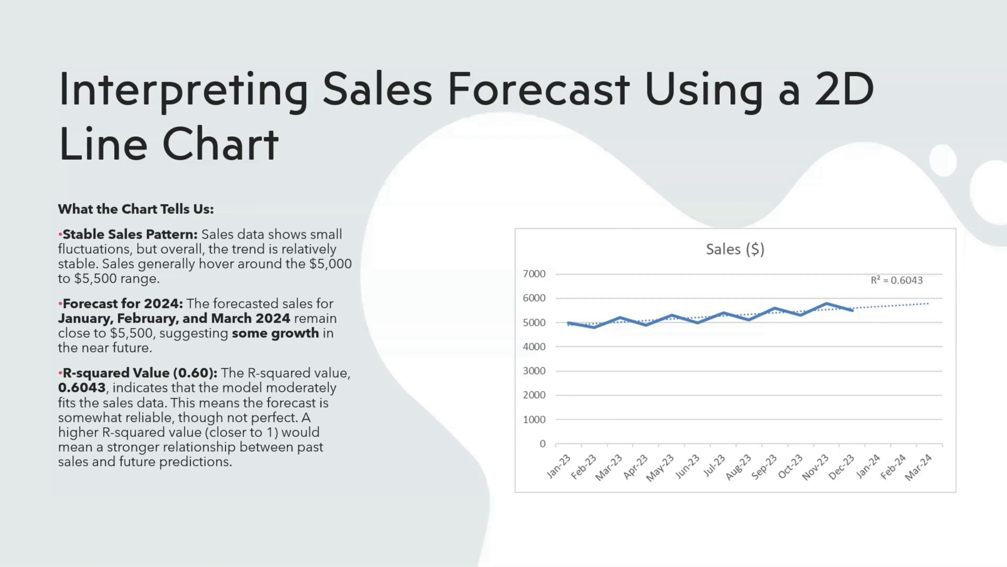